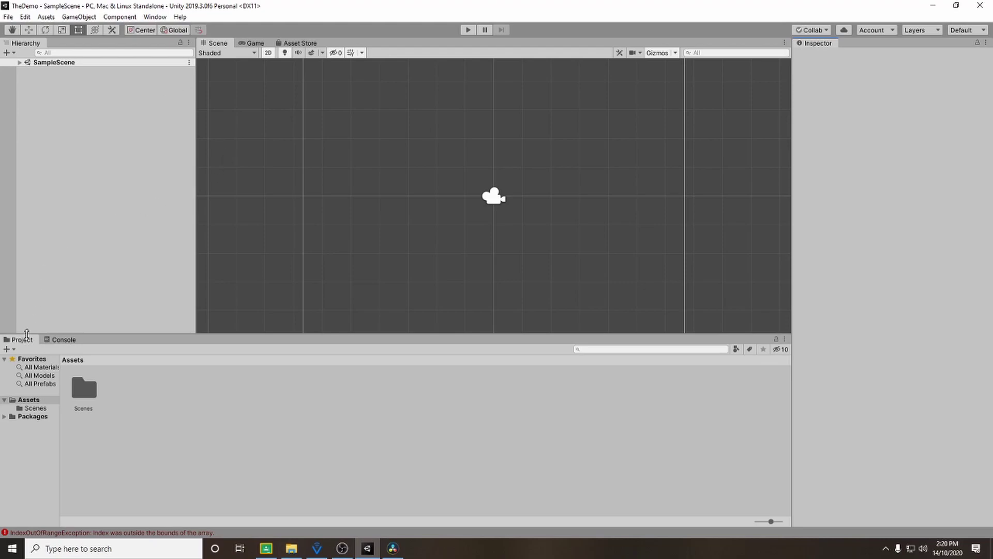
Rearrange the workspace so the Scene view is enlarged and the Project window sits beside the Inspector in One Column Layout.
left_click_drag(22, 339, 732, 159)
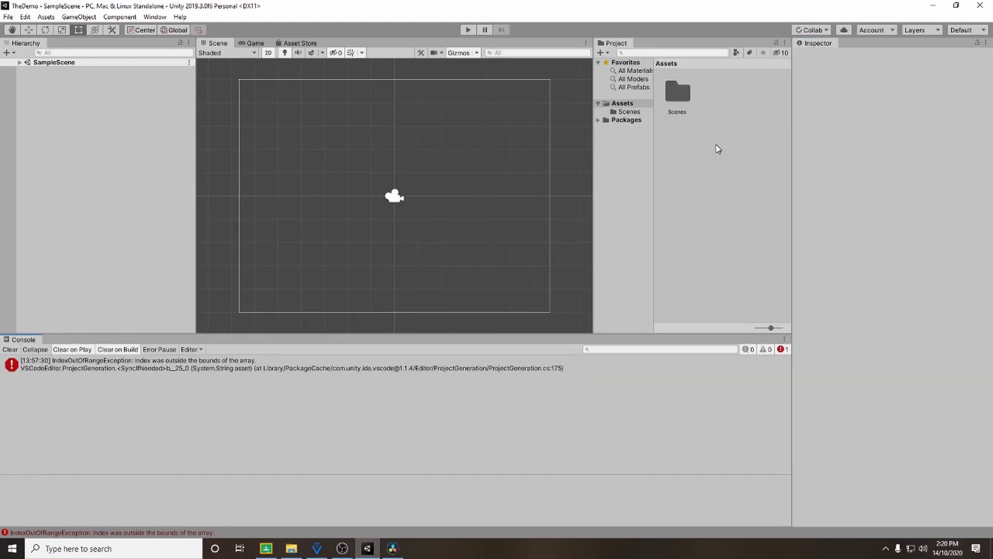
left_click_drag(594, 185, 672, 186)
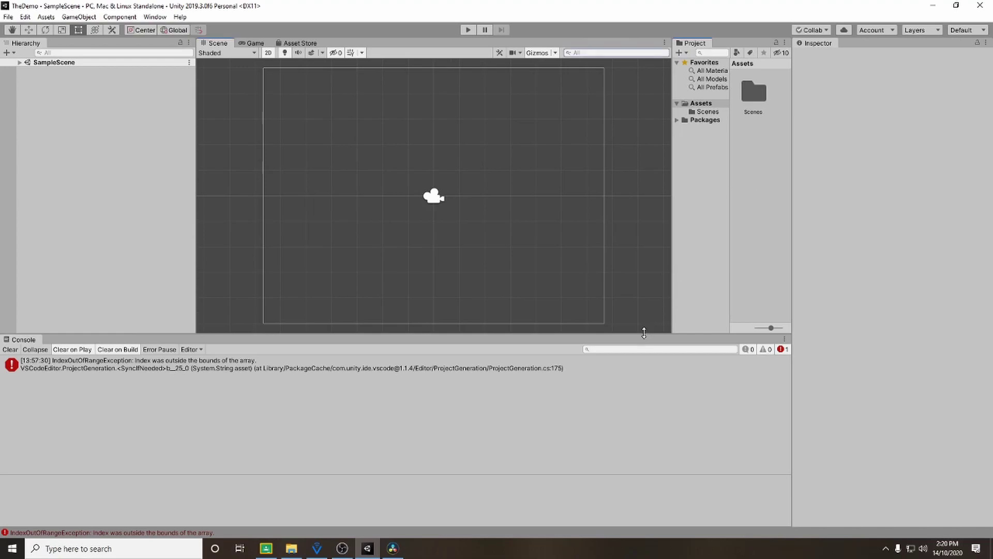
left_click_drag(644, 332, 645, 451)
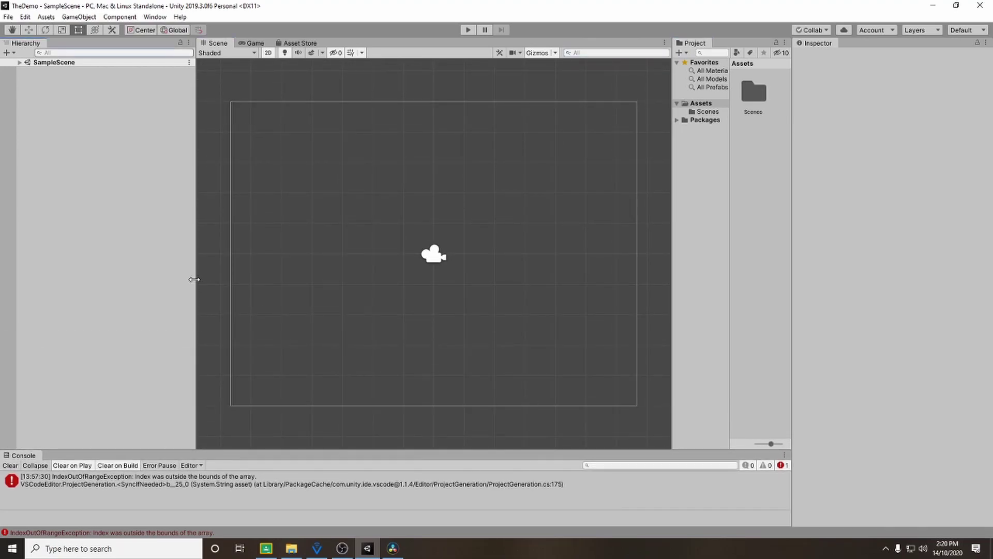
left_click_drag(195, 282, 88, 283)
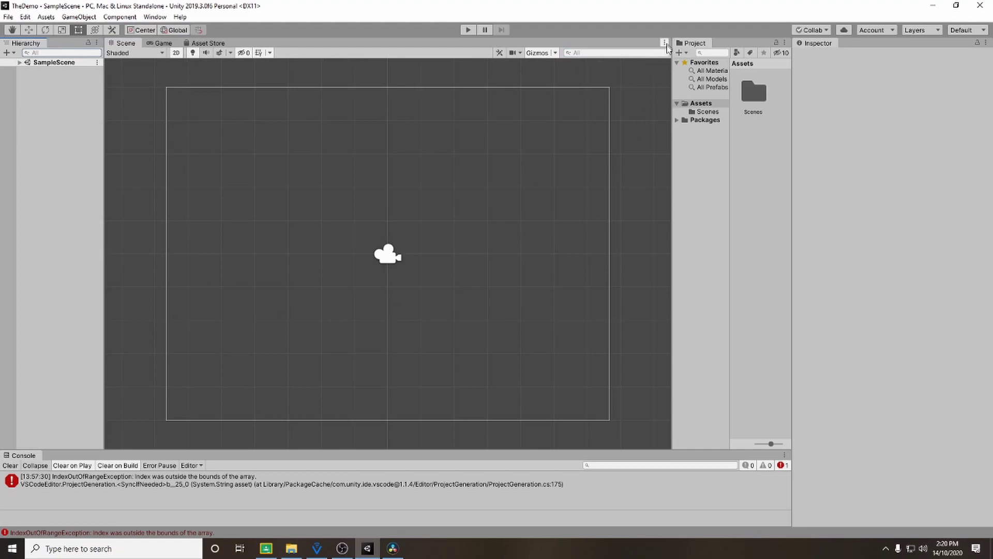
right_click(696, 43)
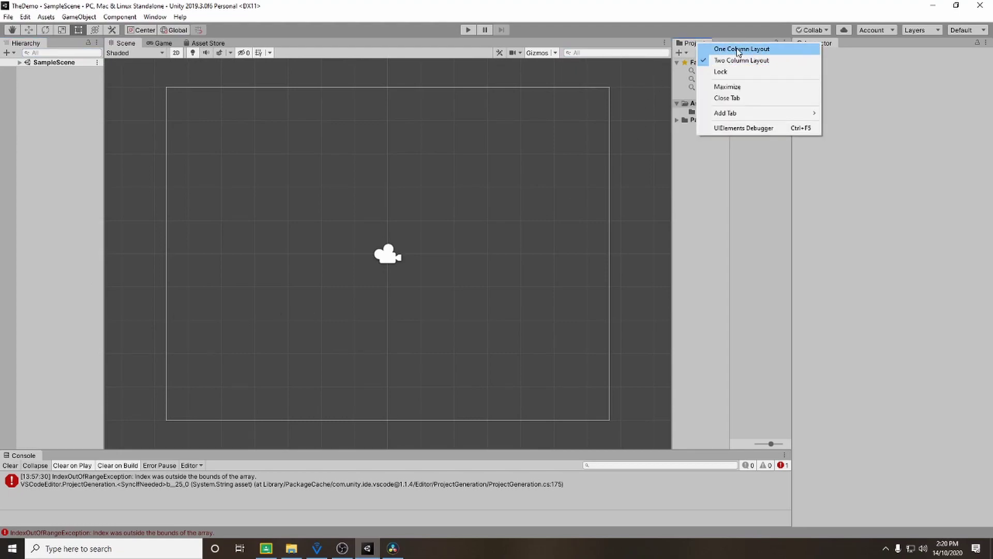
left_click(761, 49)
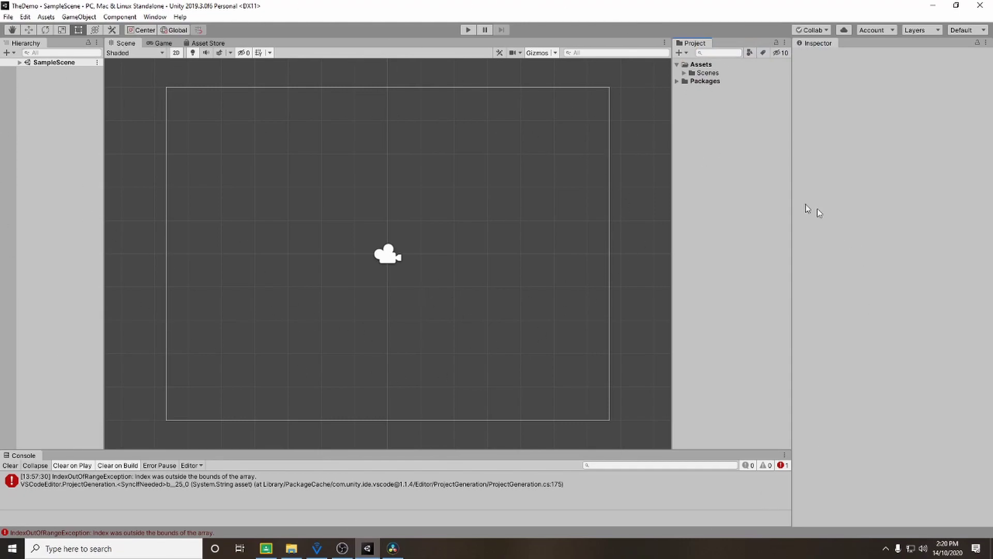
left_click(973, 32)
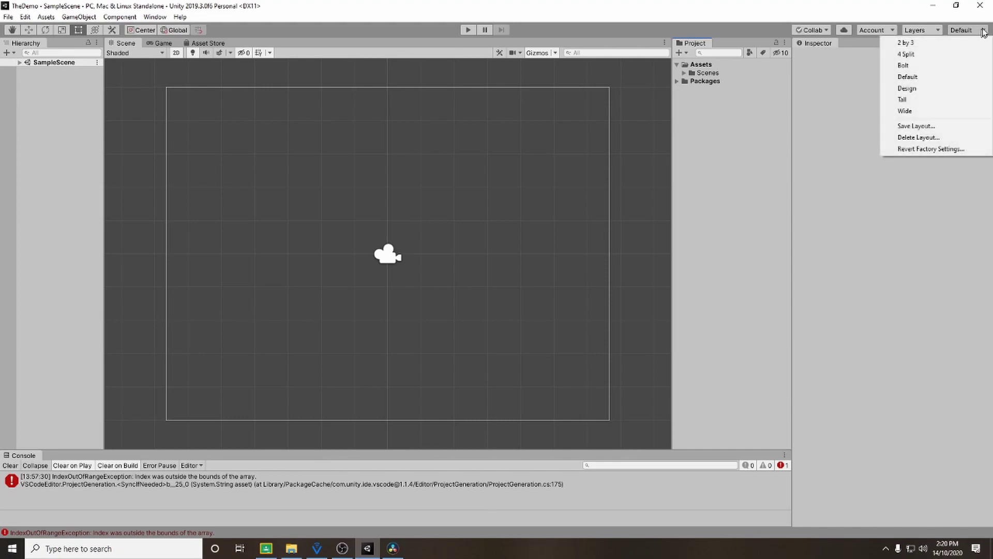
left_click(916, 126)
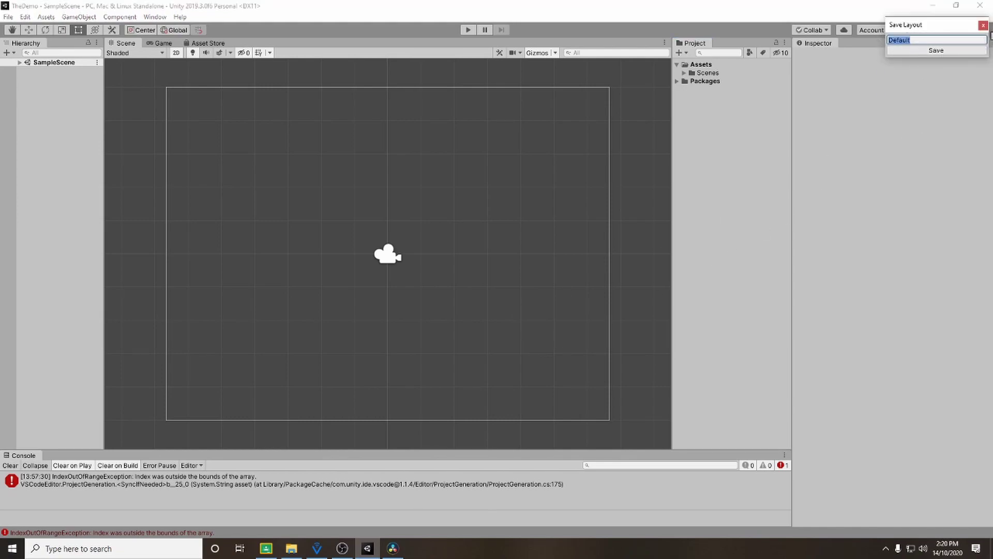
left_click(984, 26)
left_click(970, 30)
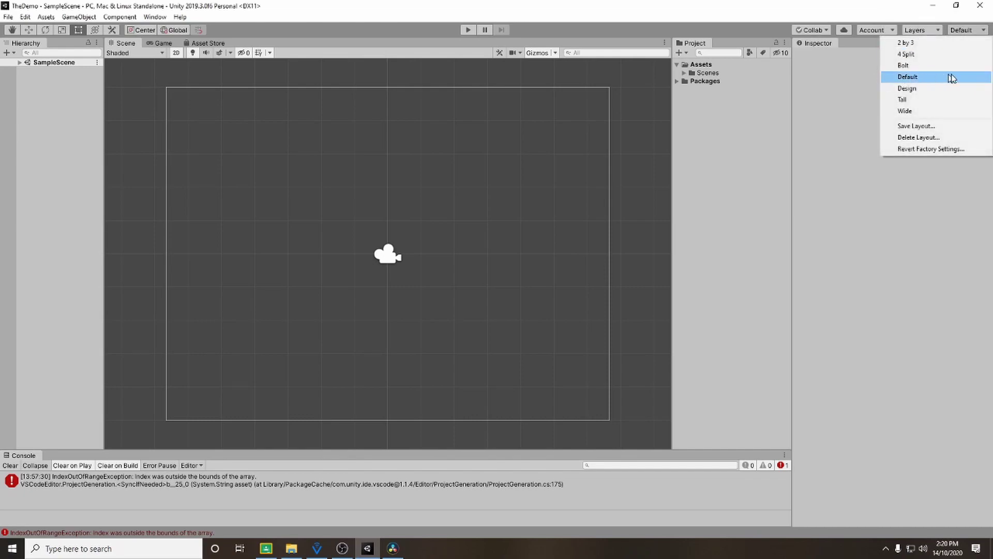
left_click(732, 182)
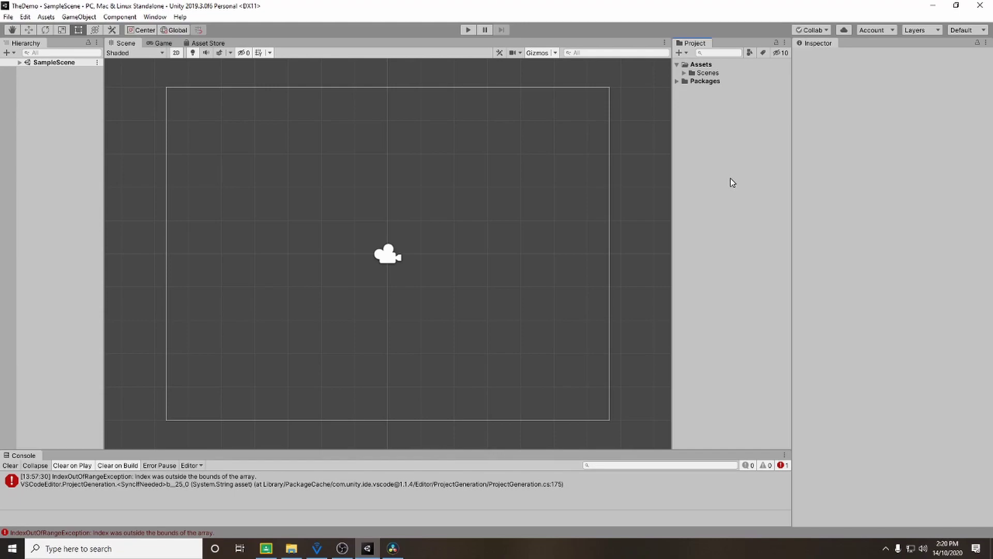
Create a folder named Prefab inside the Assets folder.
left_click(703, 65)
right_click(708, 65)
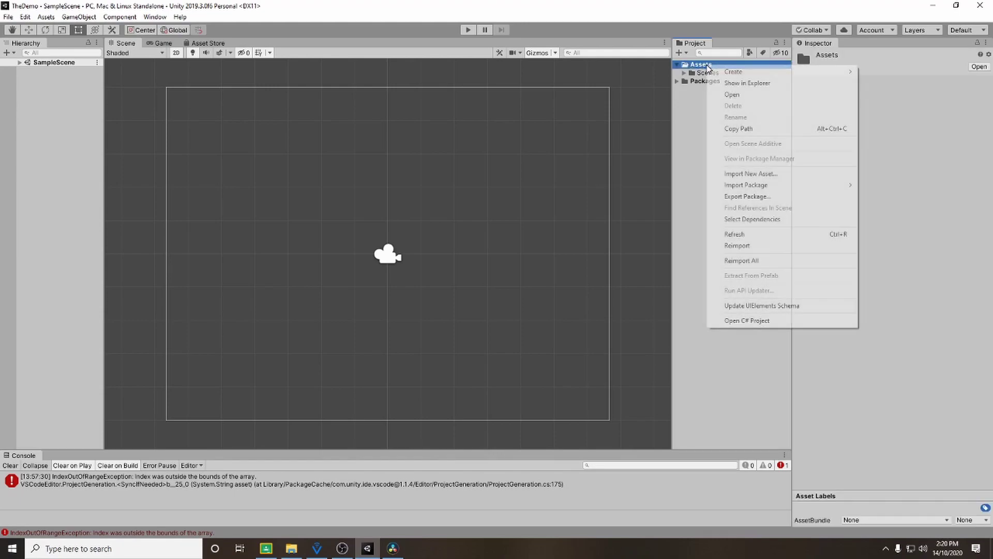
mouse_move(755, 73)
left_click(892, 72)
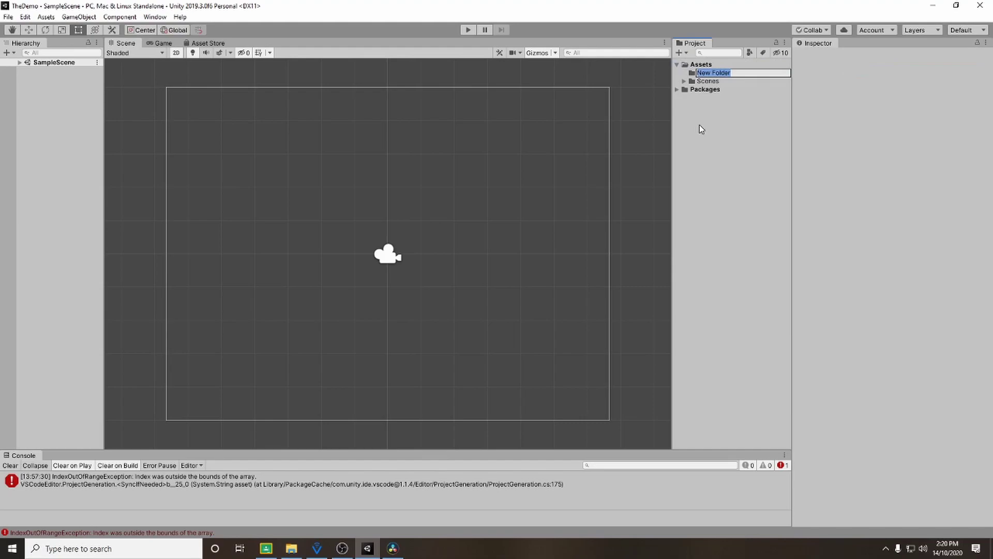
type("Prefab")
key("Return")
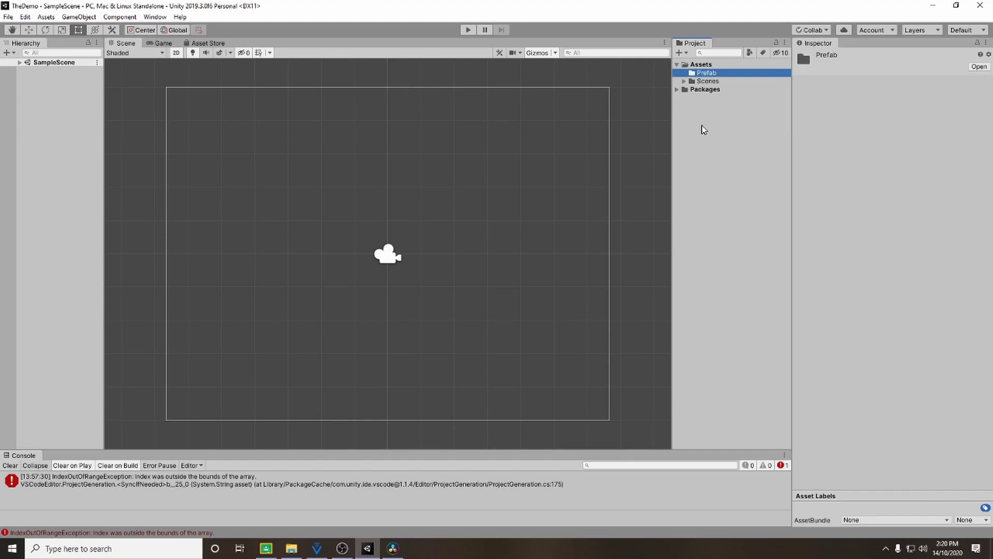
Add a folder named Macro directly under Assets.
right_click(712, 71)
mouse_move(724, 73)
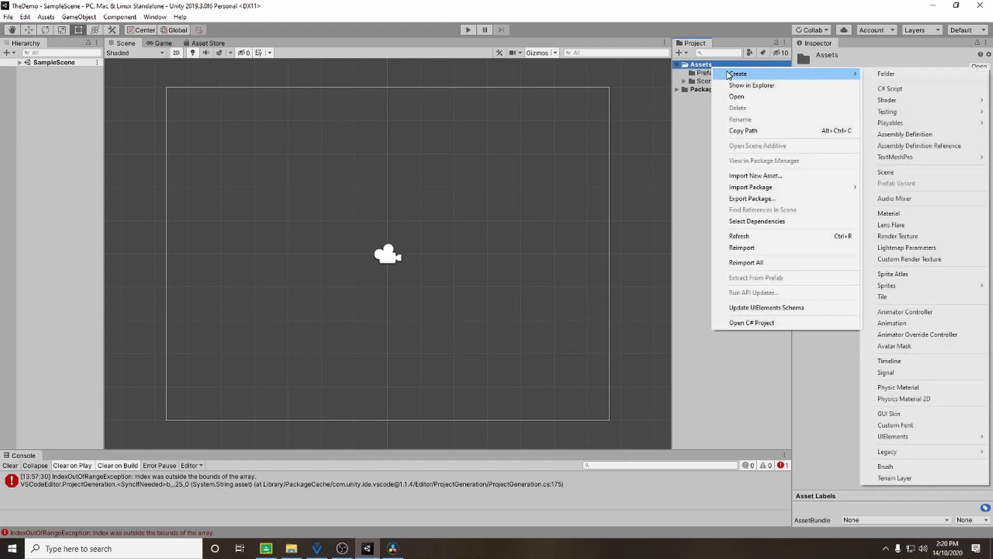
left_click(895, 74)
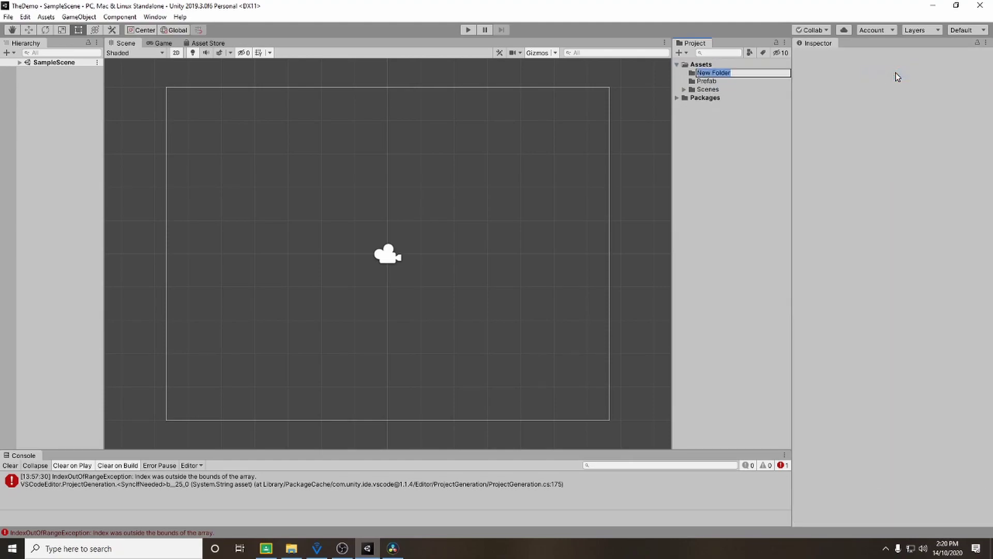
type("Macro")
key("Return")
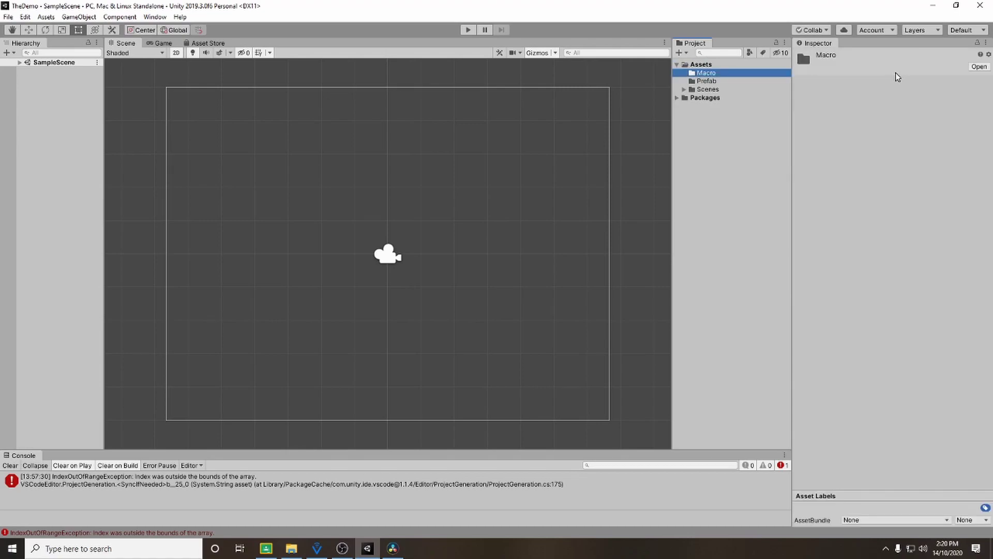
Add a folder named Anim directly under Assets.
right_click(702, 66)
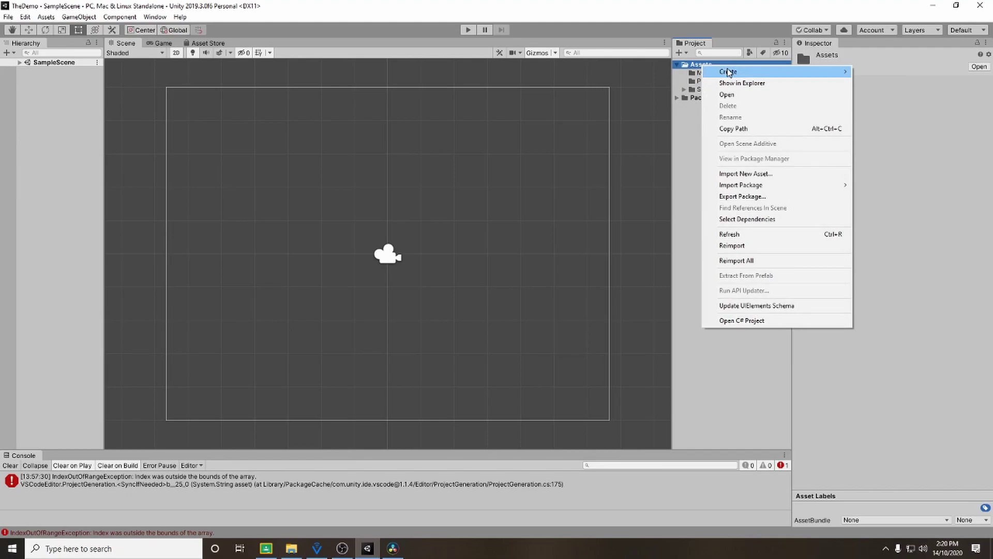
mouse_move(728, 71)
left_click(866, 73)
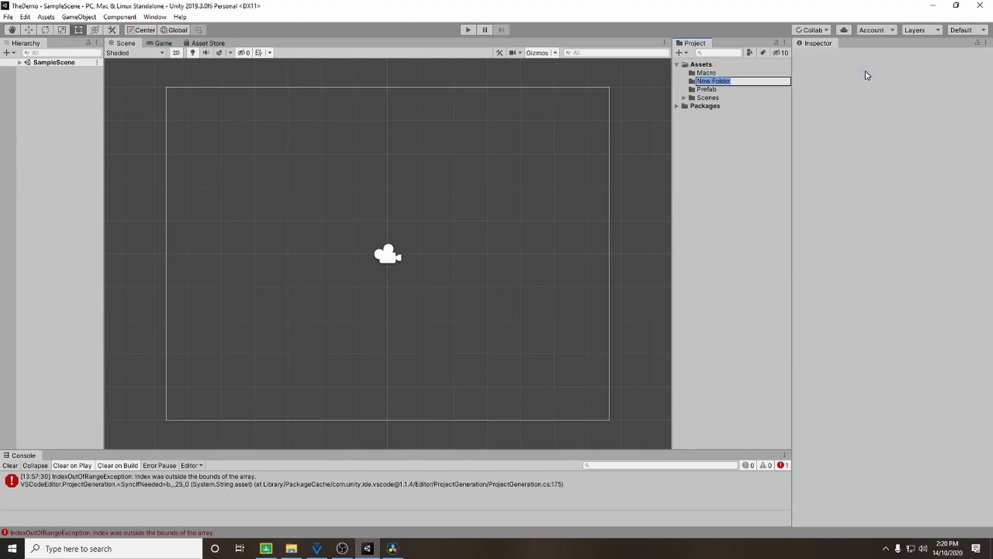
type("Anim")
key("Return")
Add a folder named Sprites directly under Assets.
left_click(714, 65)
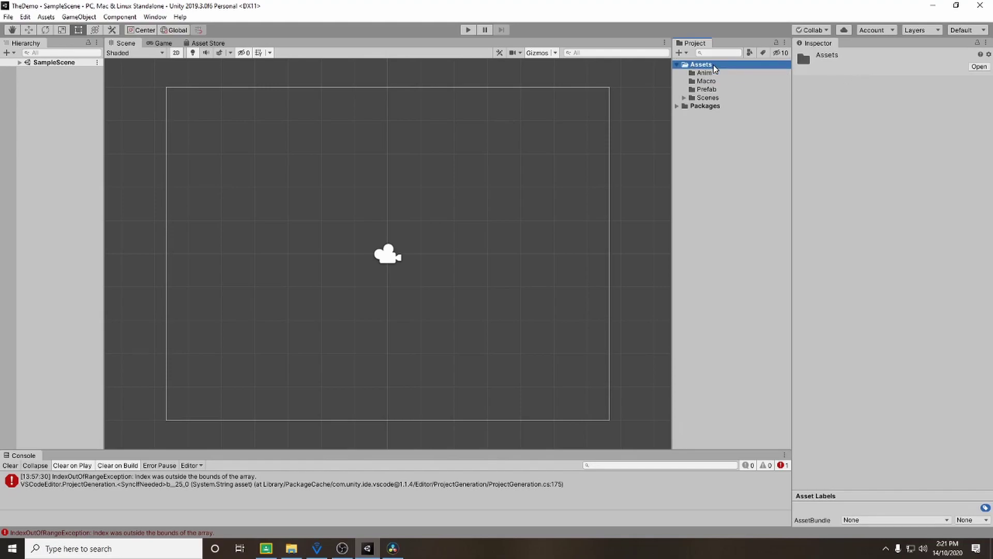
right_click(714, 66)
mouse_move(753, 73)
left_click(901, 74)
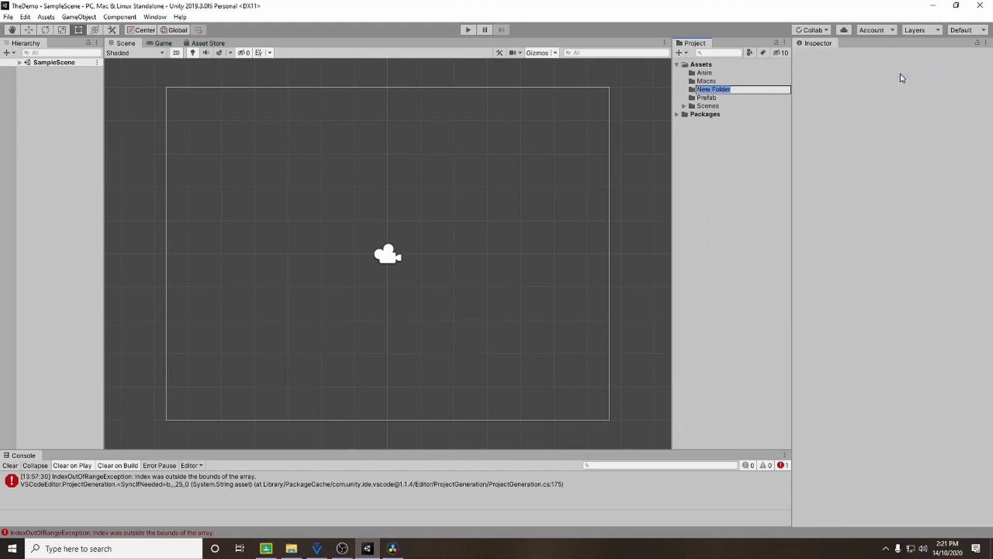
type("Sprites")
key("Return")
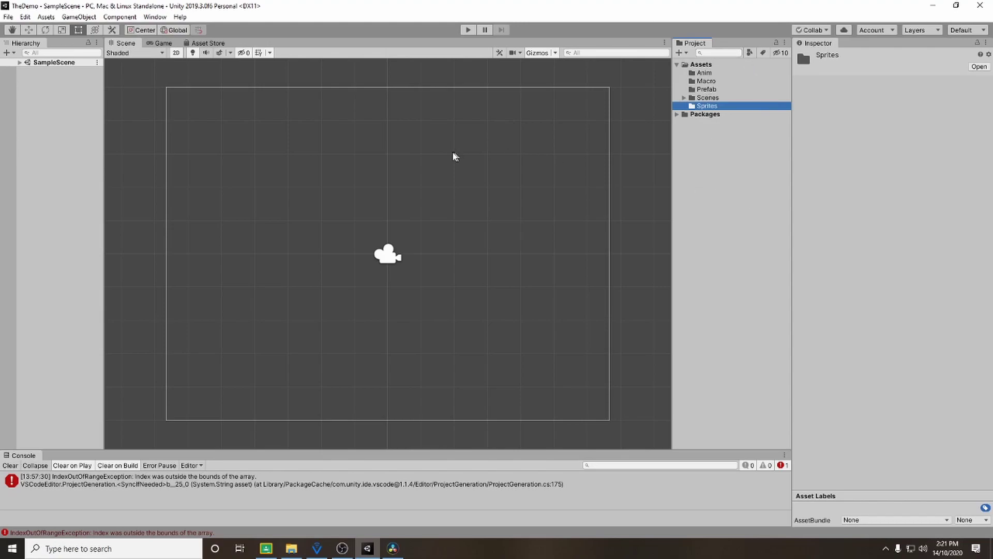
Search the Asset Store for bolt and open the page of the free Bolt visual scripting asset by Unity Technologies.
left_click(212, 43)
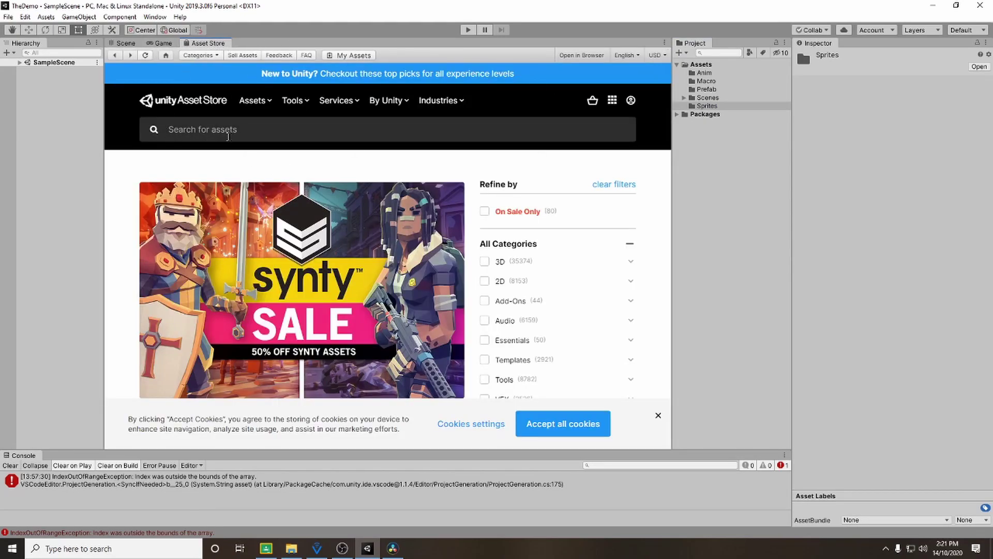
left_click(228, 135)
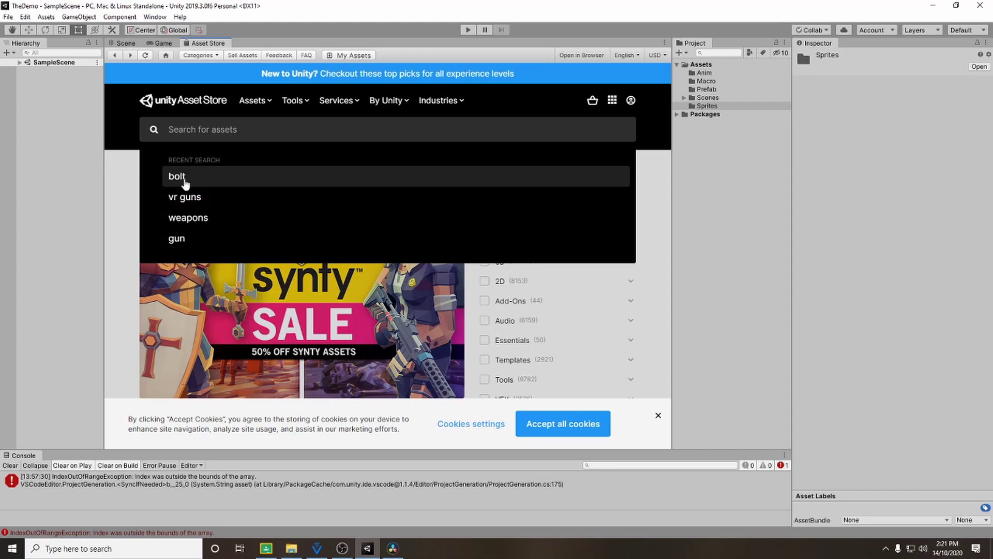
left_click(182, 178)
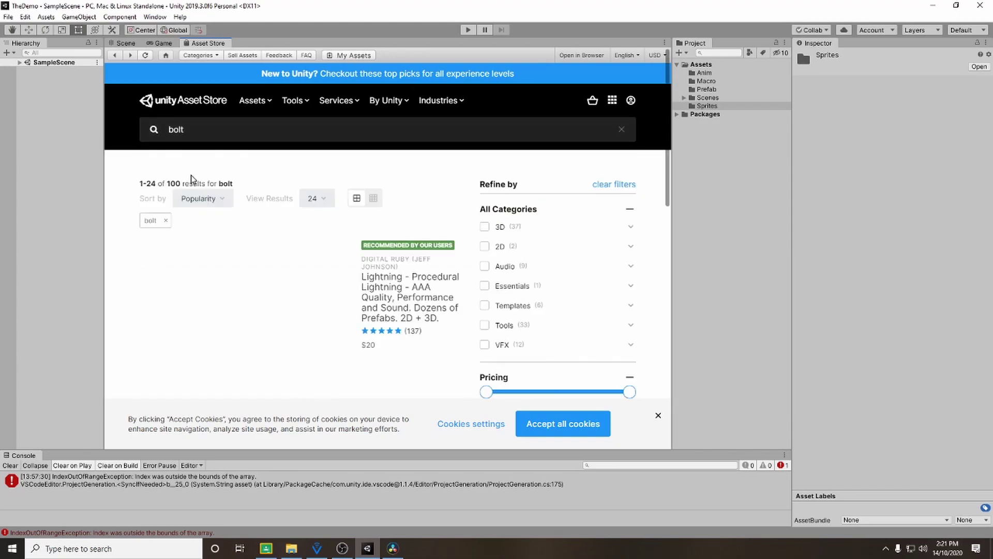
scroll(132, 222, "down", 3)
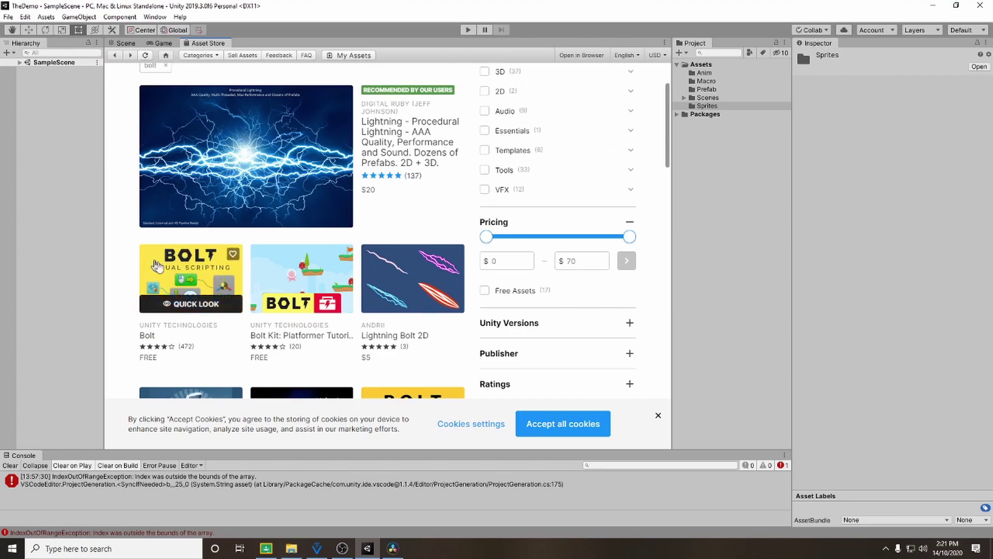
left_click(184, 260)
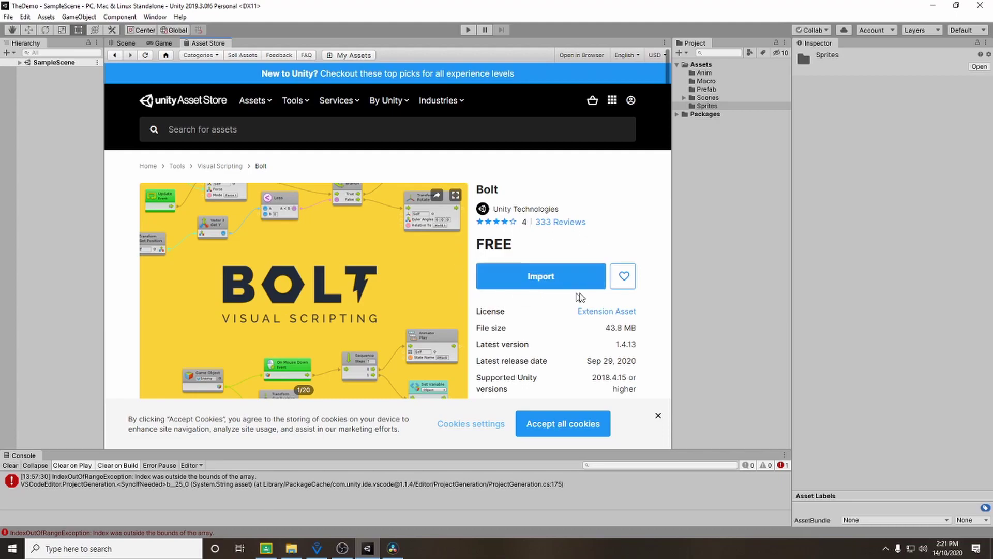
Import the Bolt package into the project with all its files and check the contents of the Install Bolt folder.
left_click(535, 278)
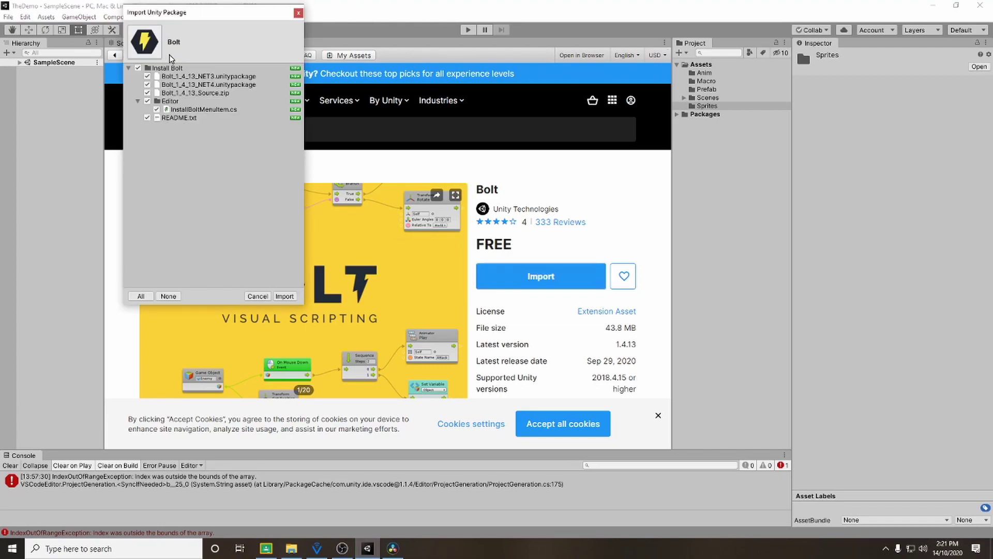
left_click_drag(196, 19, 128, 71)
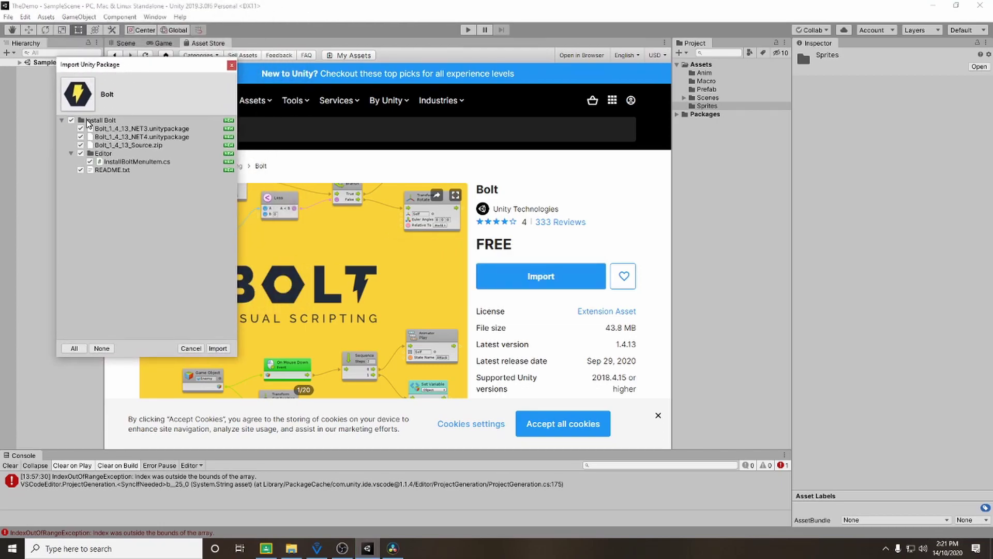
left_click(218, 348)
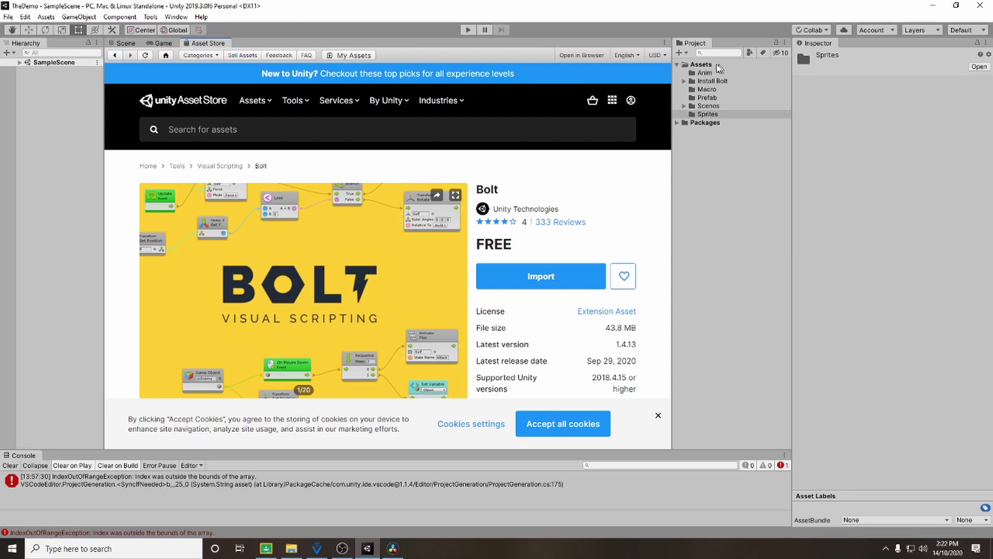
left_click(690, 82)
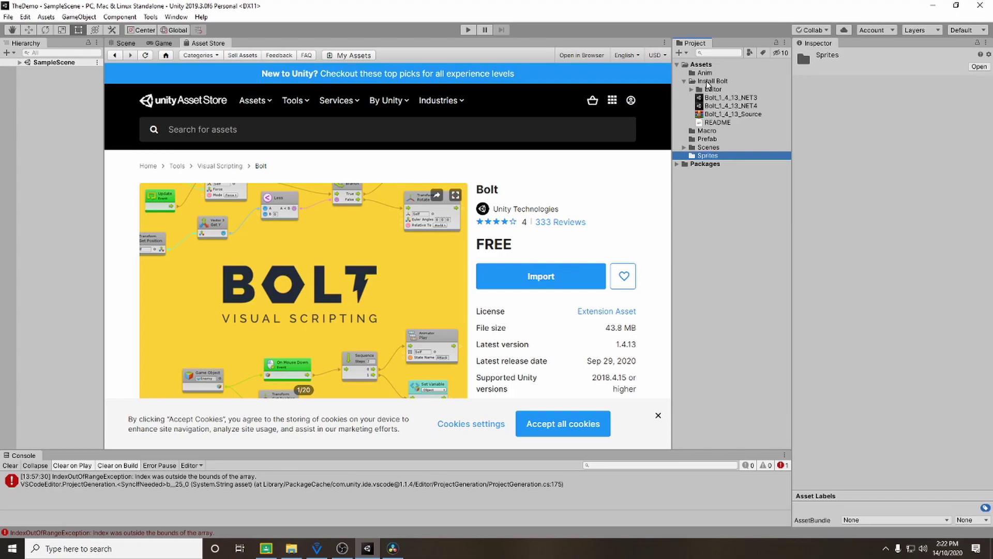
left_click(684, 82)
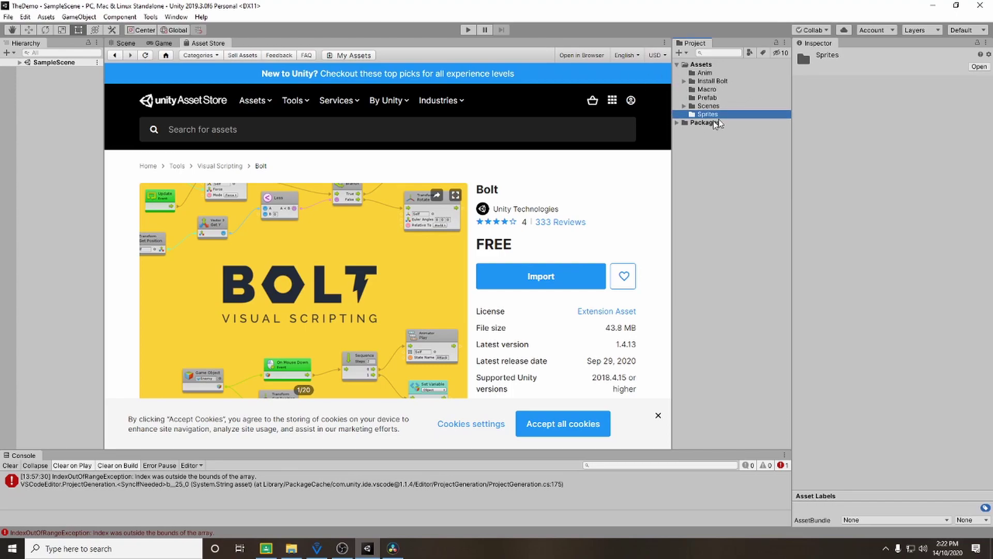
Run the Install Bolt tool and import all files of the Bolt_1_4_13_NET4 package, bringing up the Bolt Setup Wizard.
left_click(153, 18)
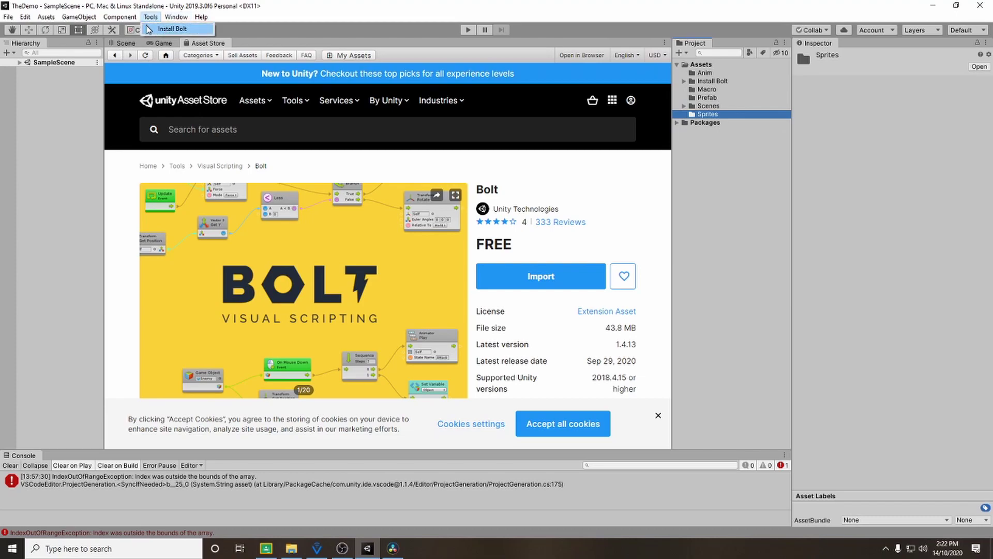
left_click(184, 31)
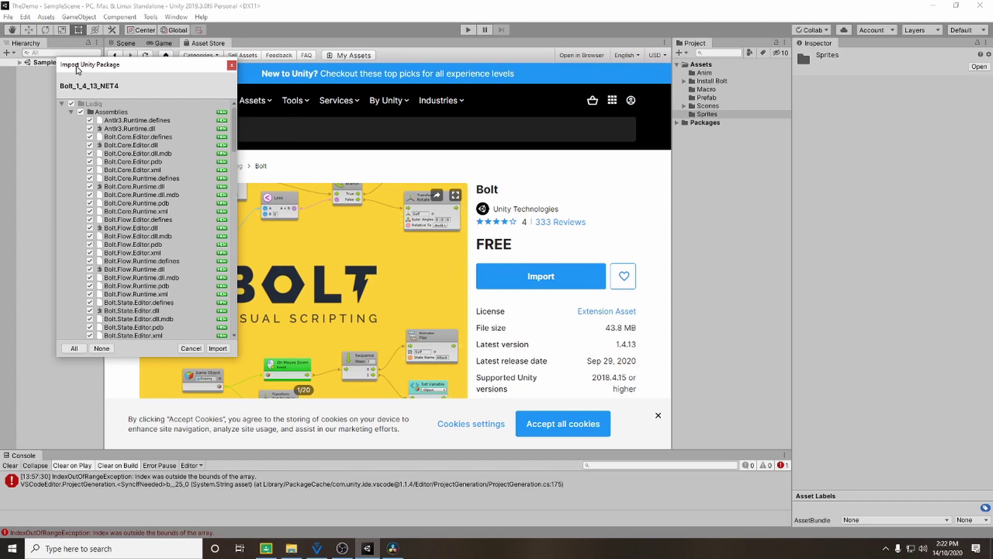
left_click(218, 349)
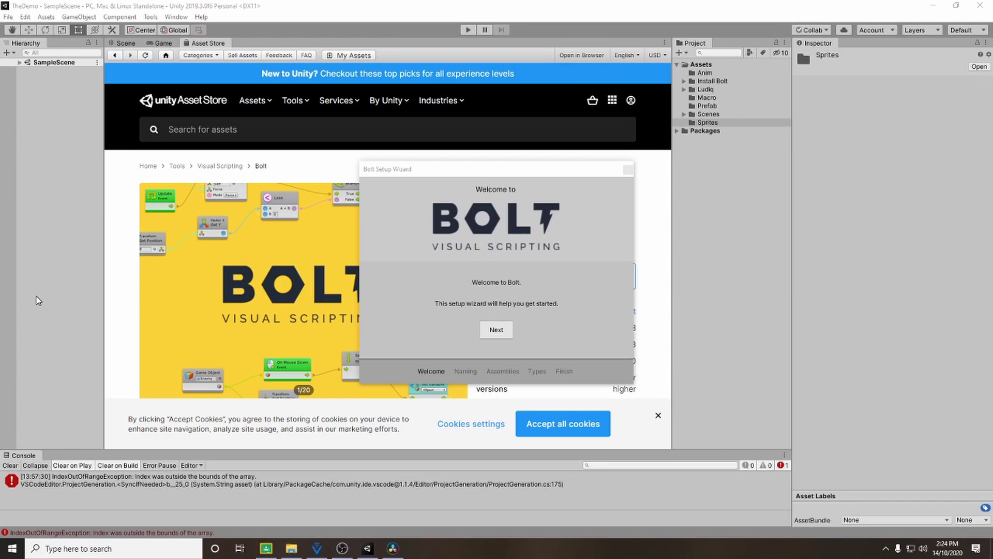
left_click(417, 177)
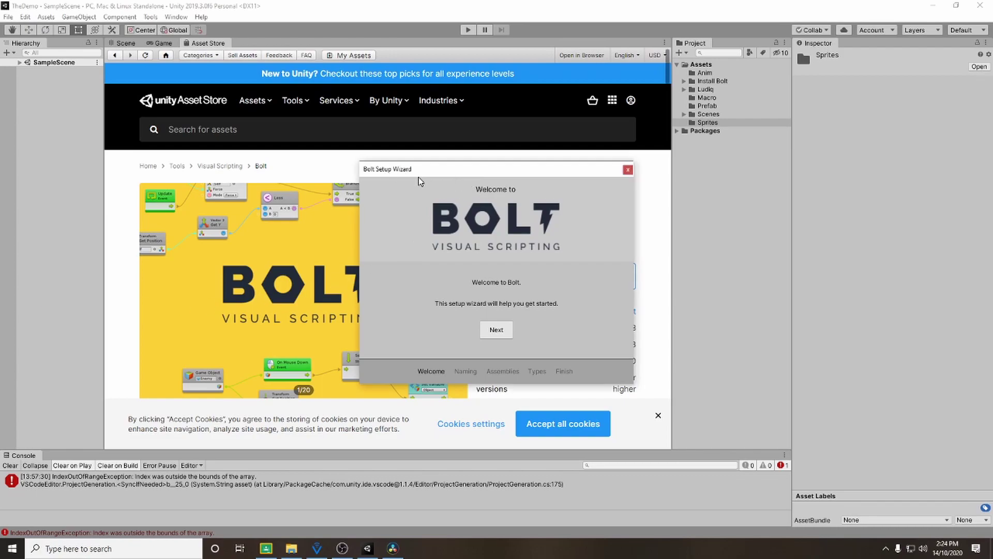
Complete the Bolt setup with Human Naming and the default assembly and type options, generate the units, and close the wizard.
left_click(495, 332)
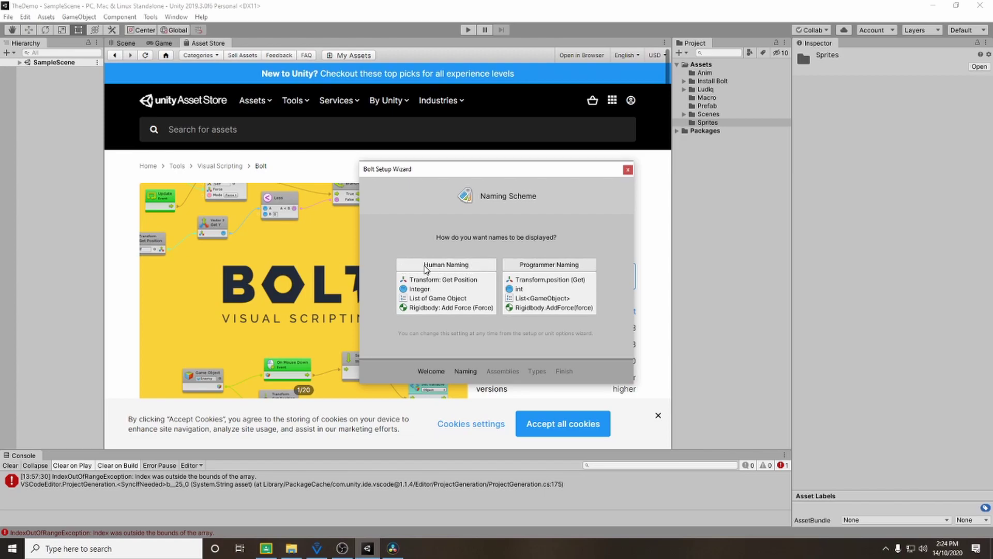
left_click(425, 268)
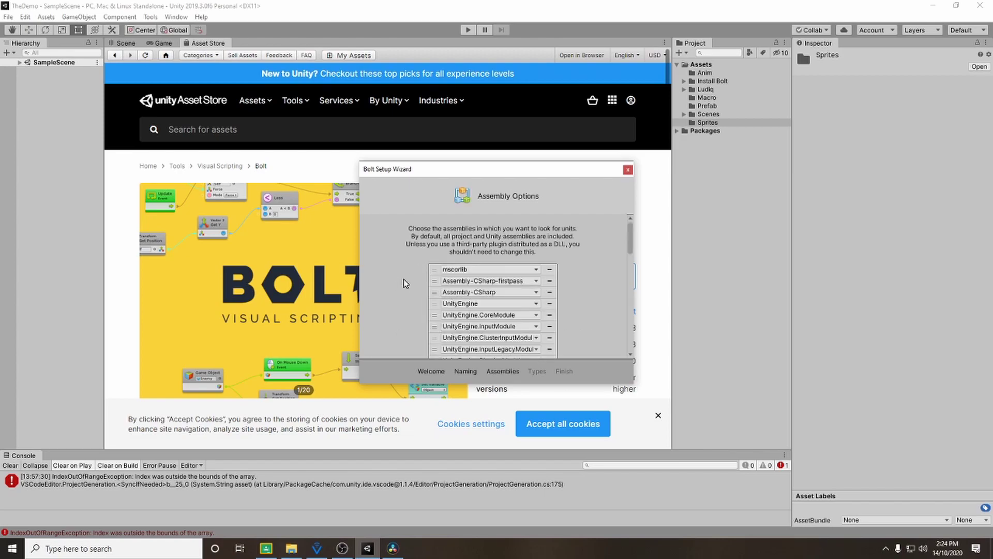
scroll(403, 259, "down", 10)
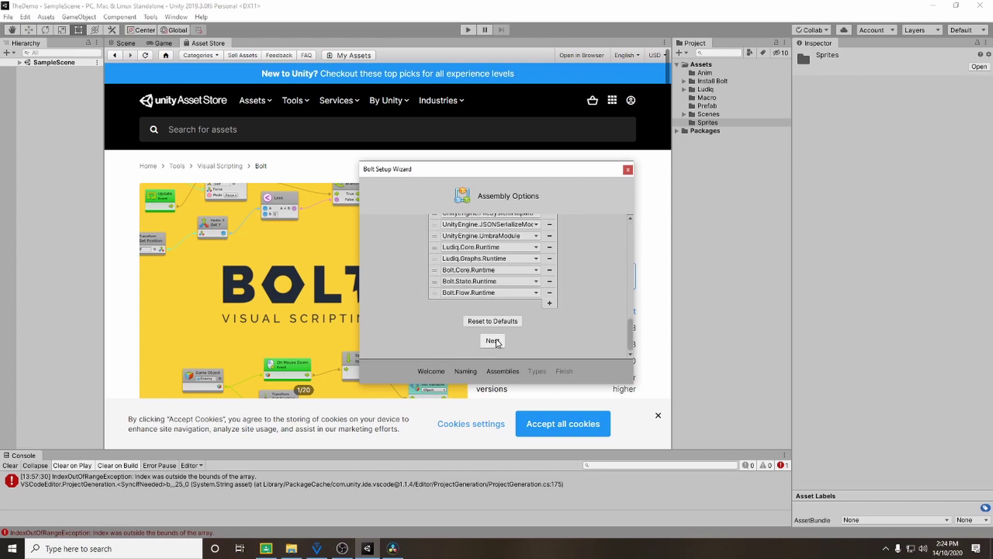
left_click(494, 341)
scroll(597, 269, "down", 10)
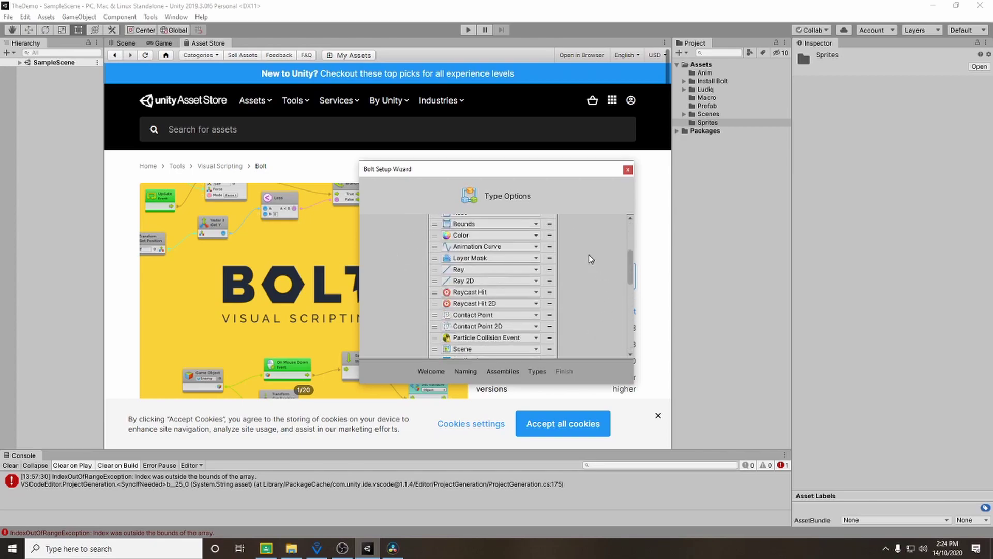
scroll(591, 259, "down", 5)
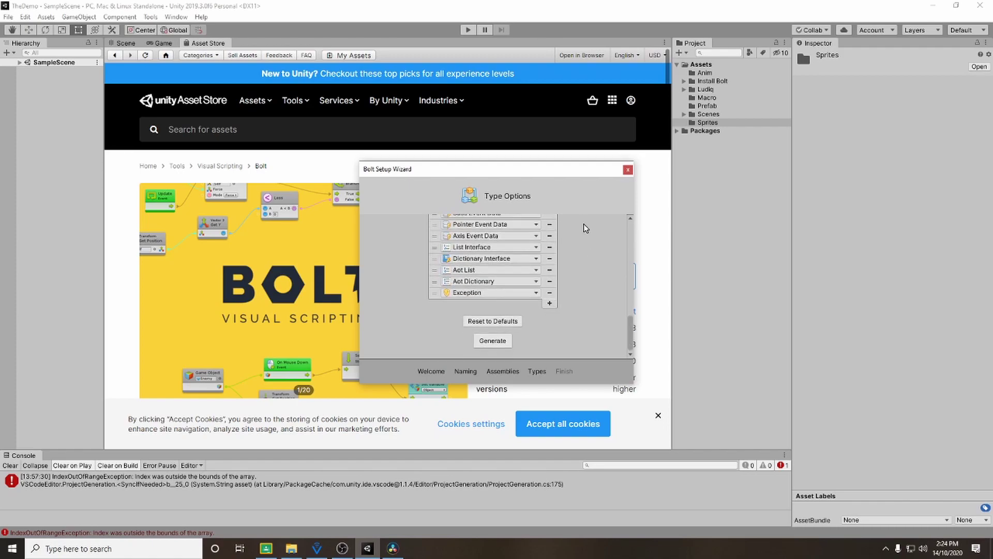
left_click(494, 341)
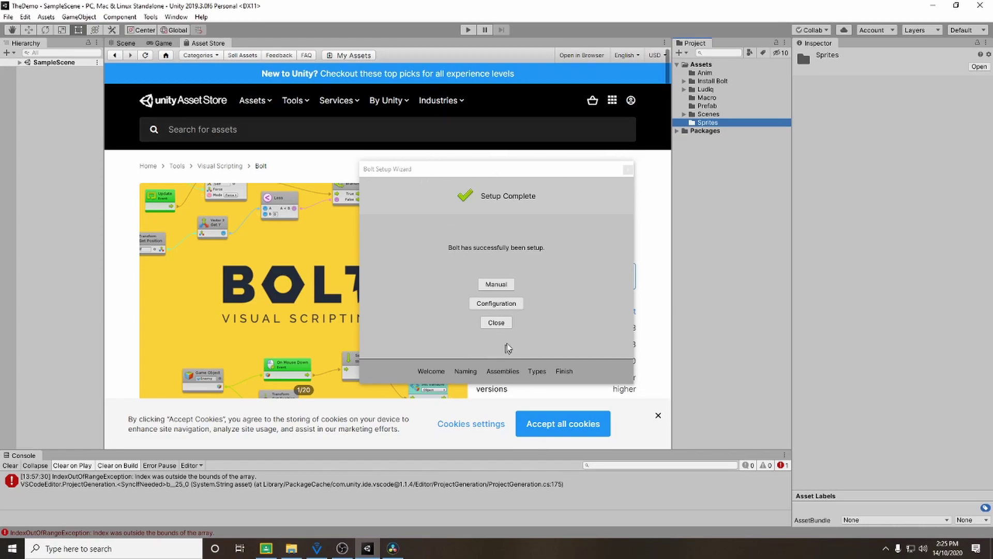
left_click(502, 326)
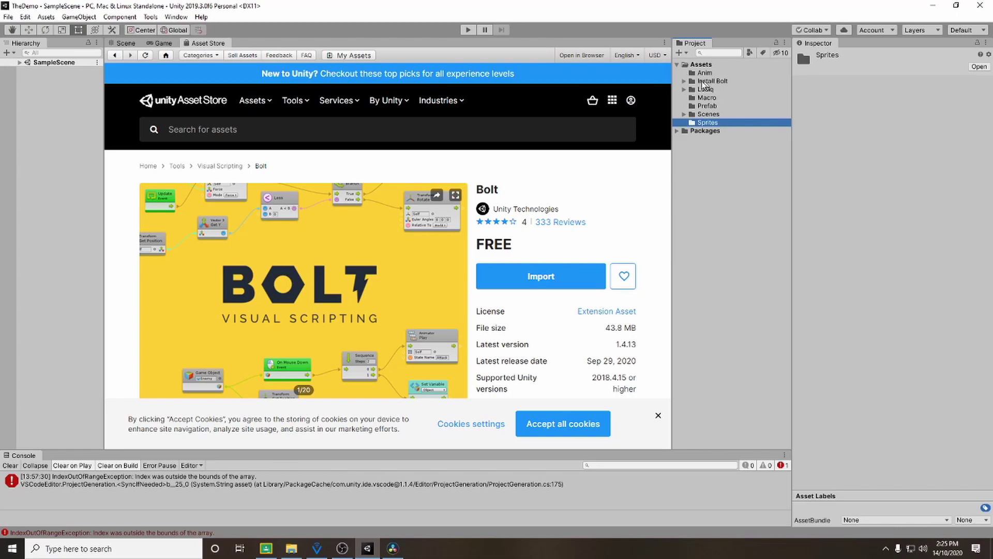
Delete the Install Bolt folder from Assets and return to the Scene view.
left_click(709, 83)
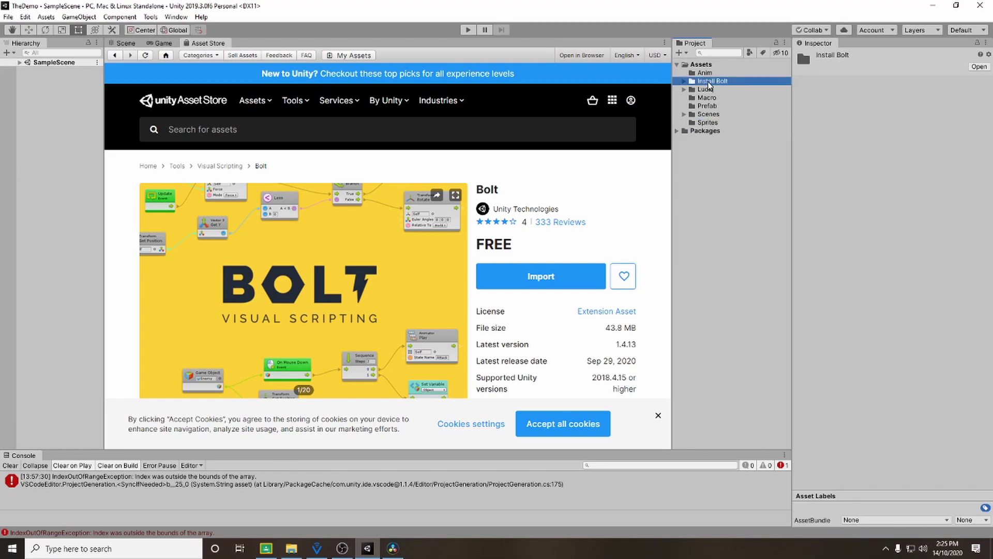
right_click(710, 84)
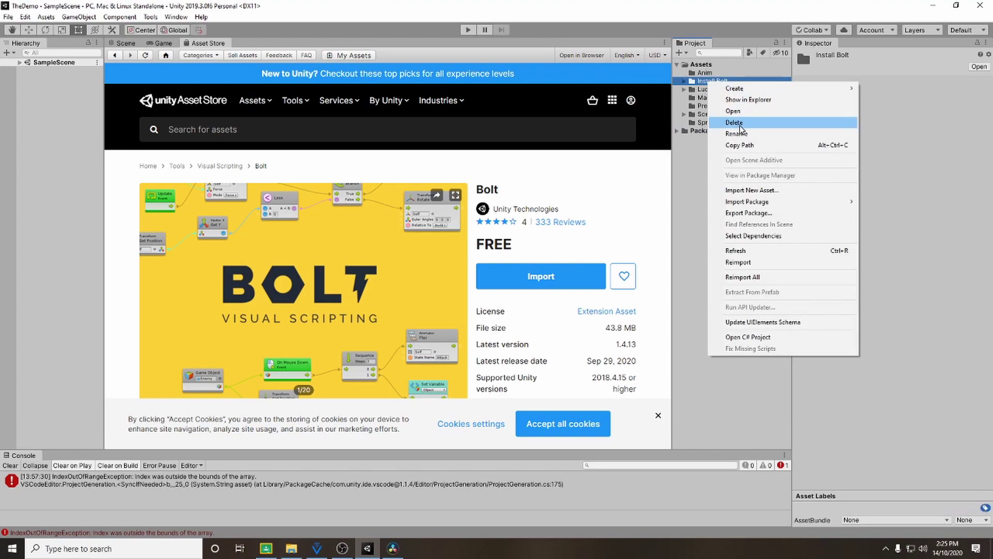
left_click(738, 125)
left_click(531, 294)
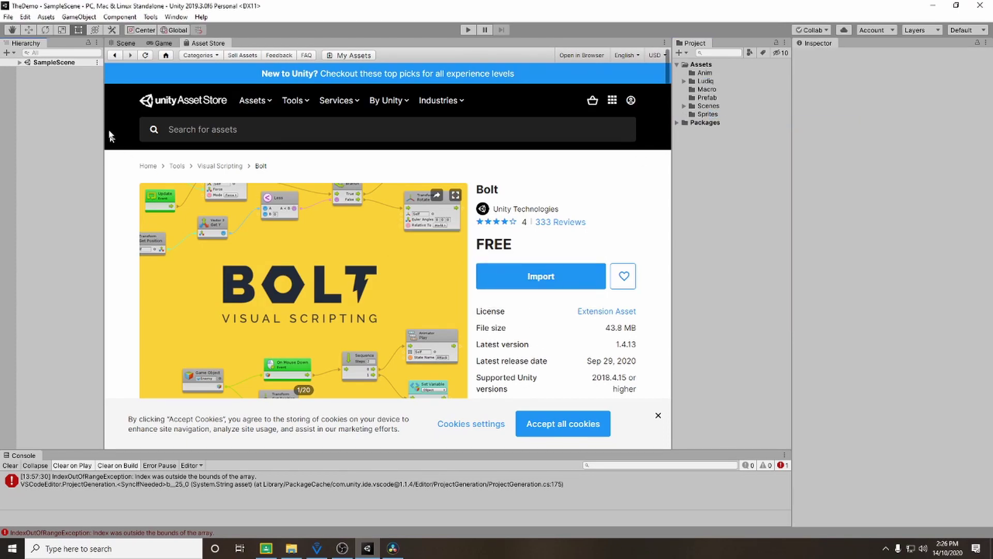
left_click(124, 44)
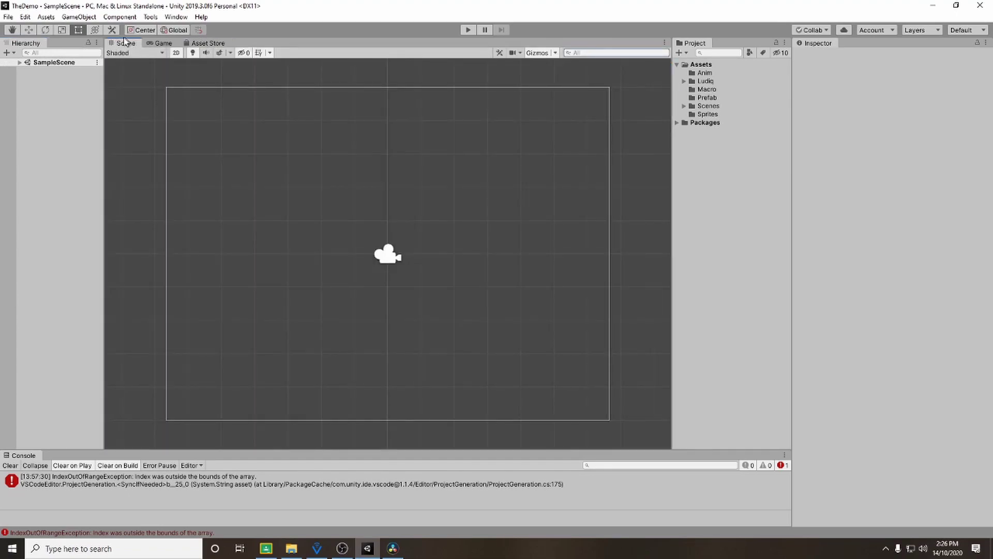